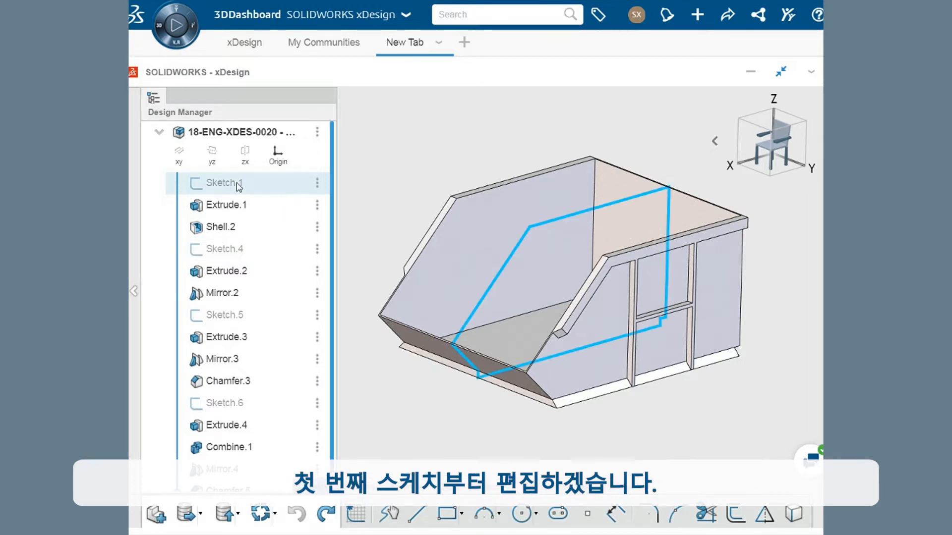
Step: Edit Sketch.1 face-on and set the profile's overall height dimension to 115 mm
double_click(223, 183)
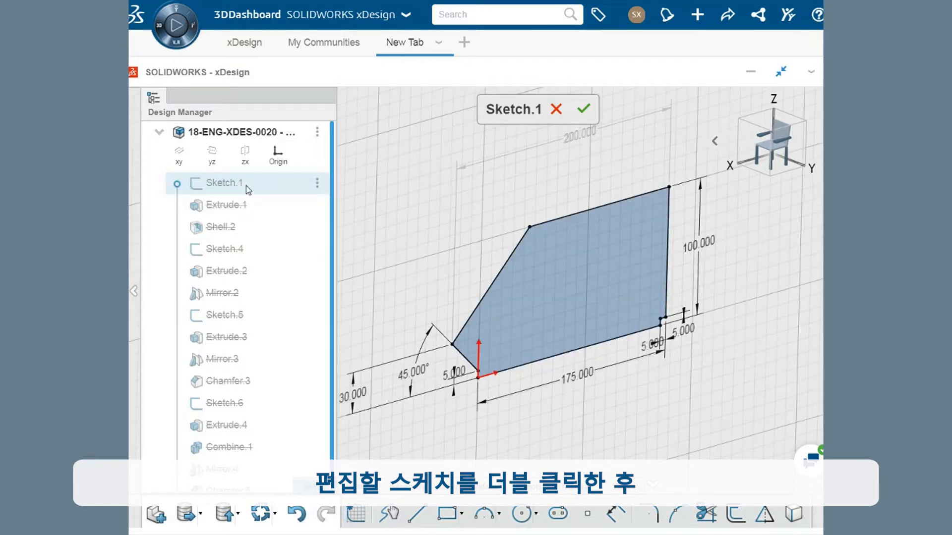
key("n")
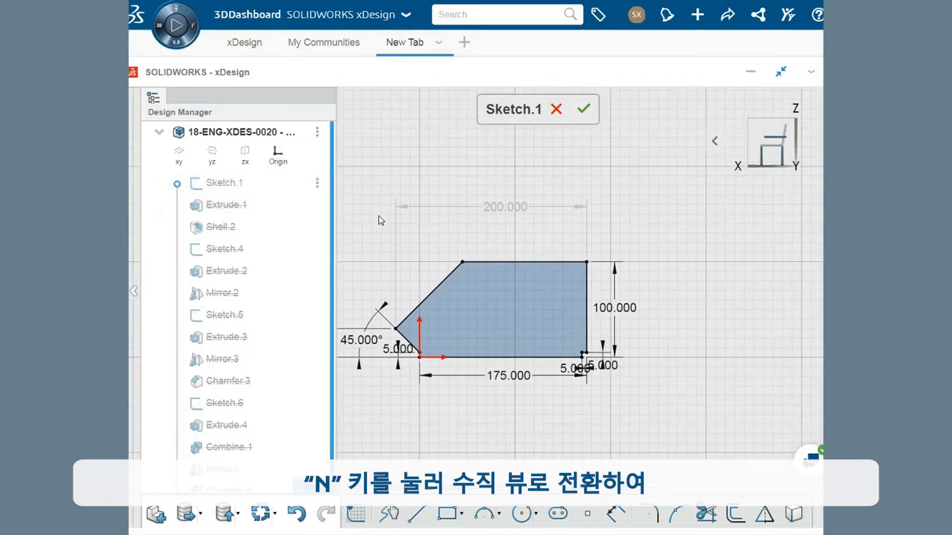
scroll(479, 216, "up", 3)
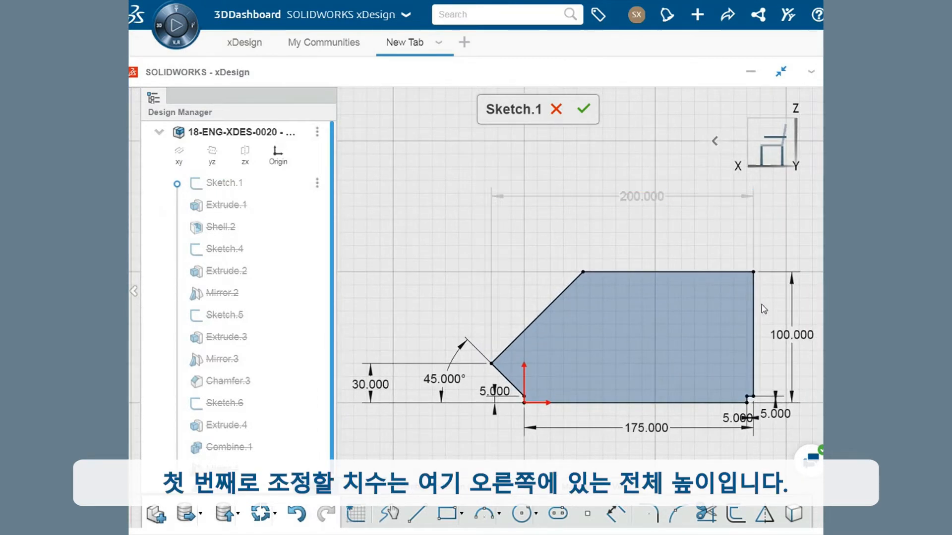
double_click(784, 340)
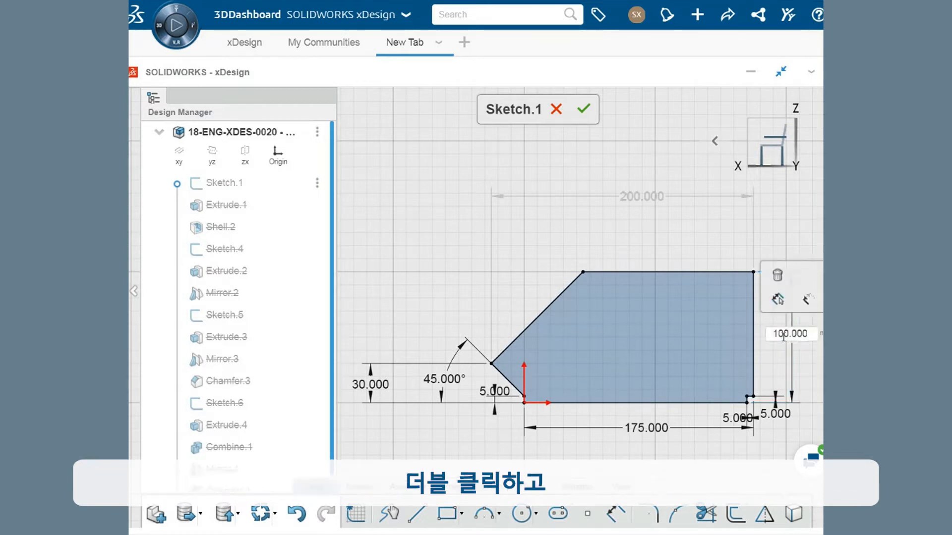
double_click(783, 335)
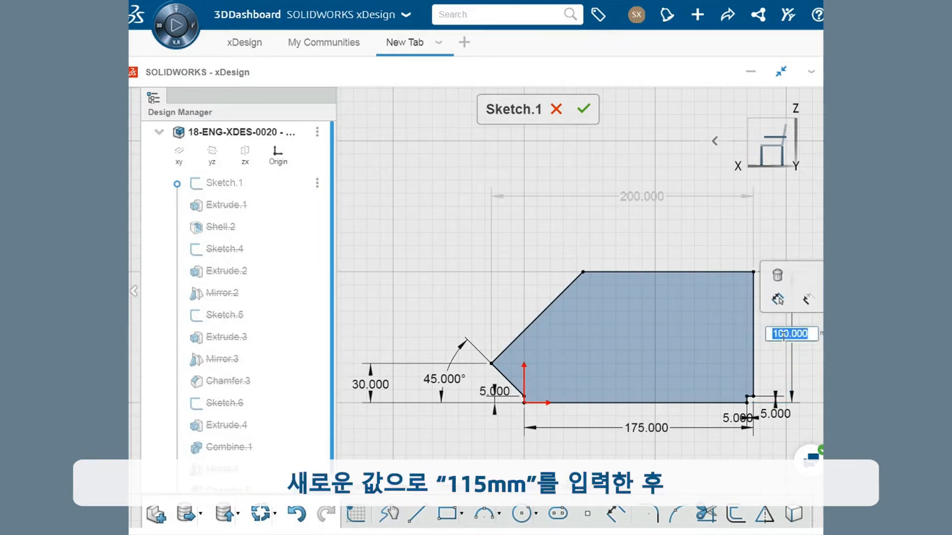
type("115")
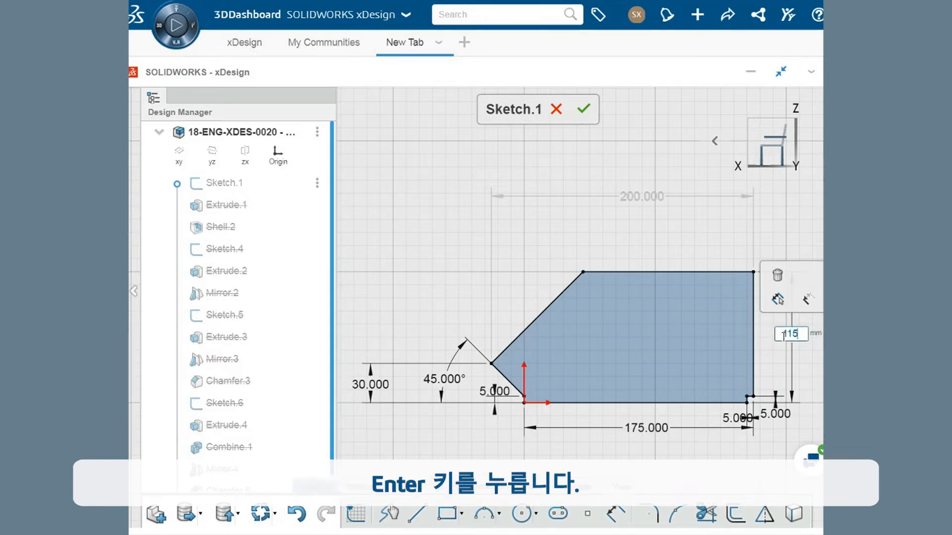
key("Return")
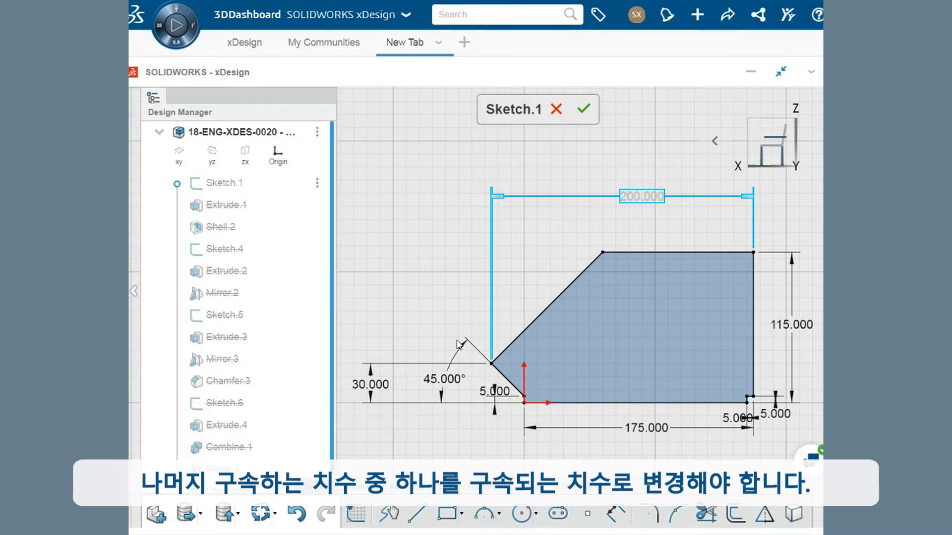
Step: Convert the 30 mm height dimension of the profile's front corner to driven and the overall length dimension to driving
left_click(372, 375)
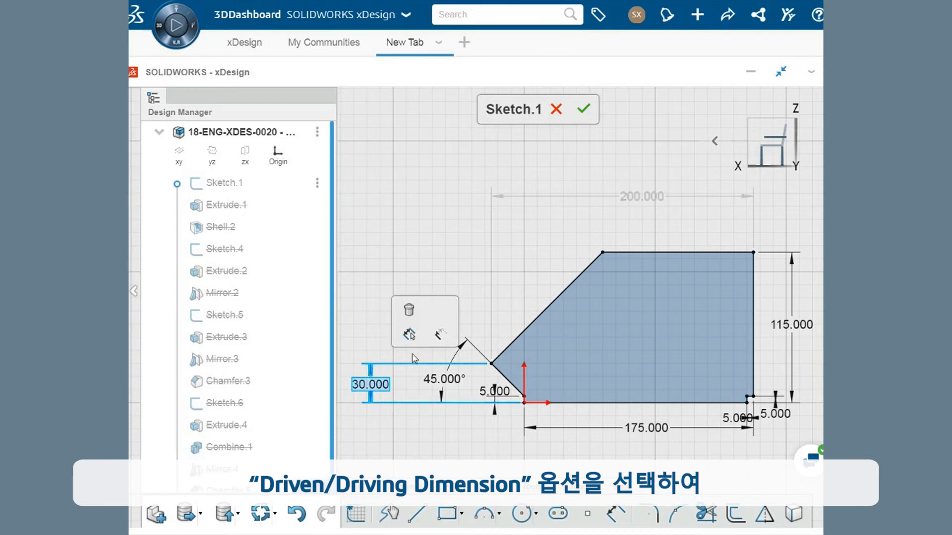
left_click(438, 340)
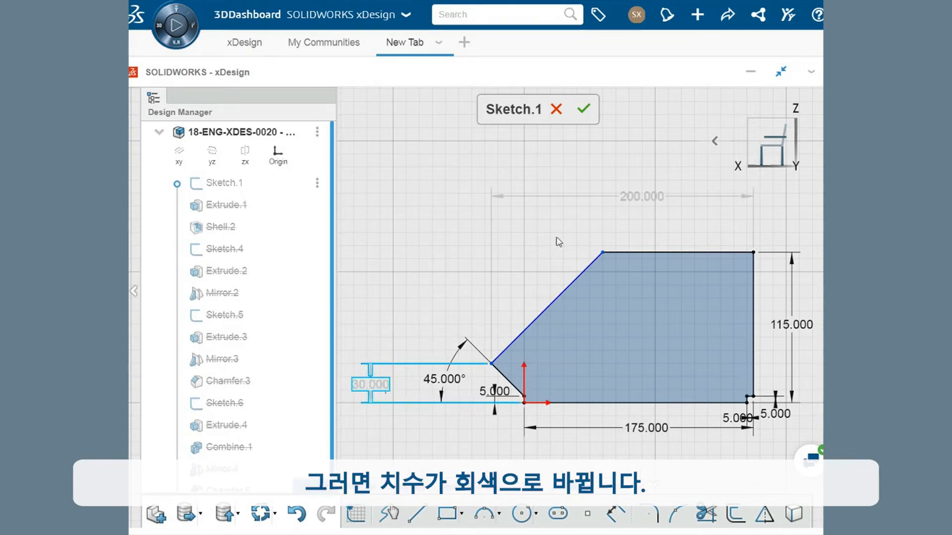
left_click(615, 196)
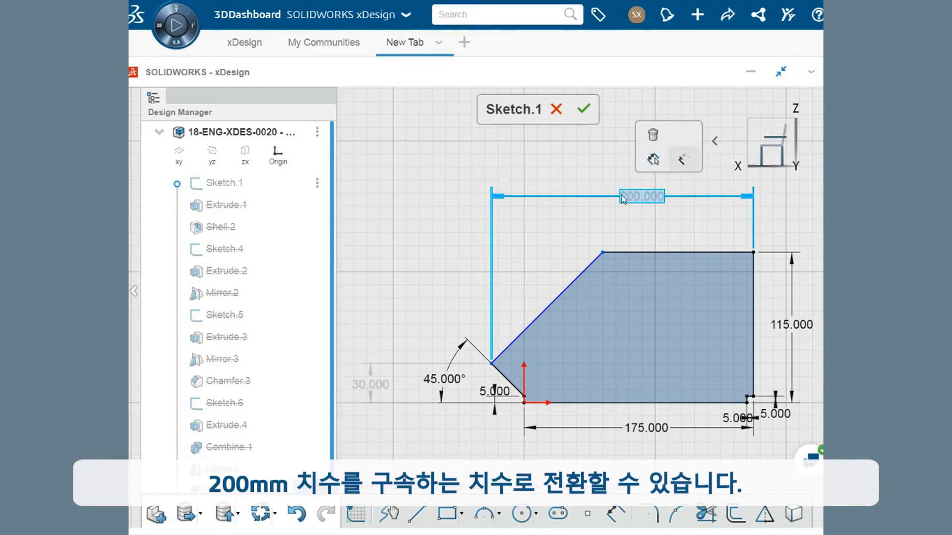
left_click(681, 166)
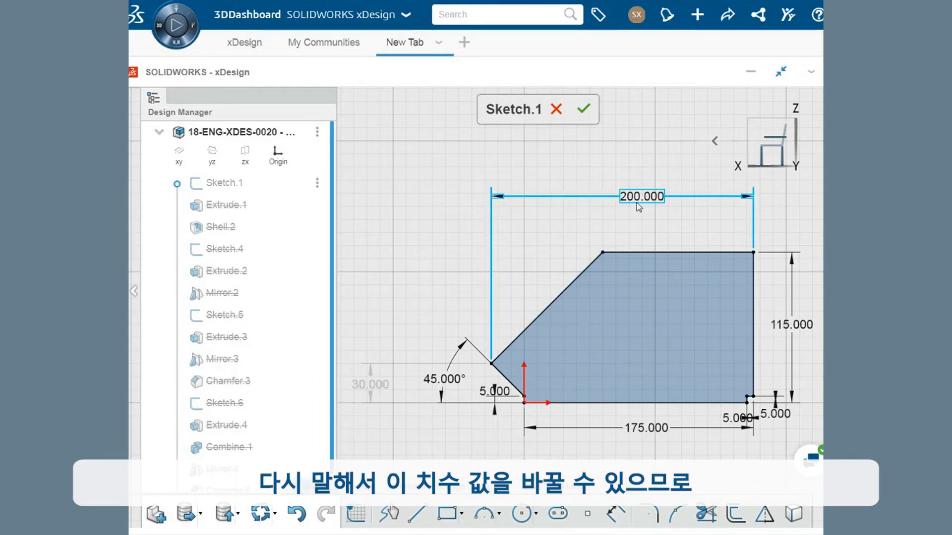
Step: Set the profile's overall length to 215 mm and finish editing Sketch.1
double_click(637, 197)
type("215")
key("Return")
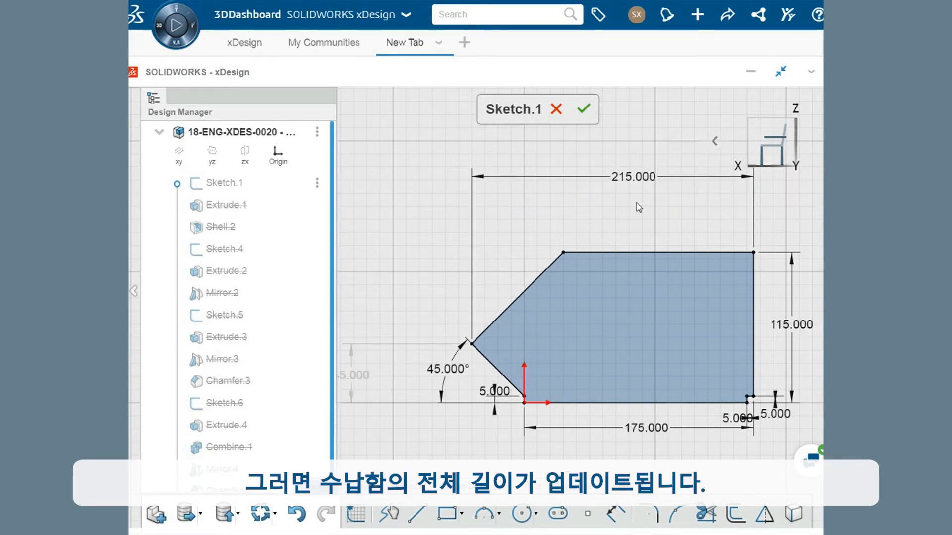
middle_click_drag(608, 236, 633, 235, "ctrl")
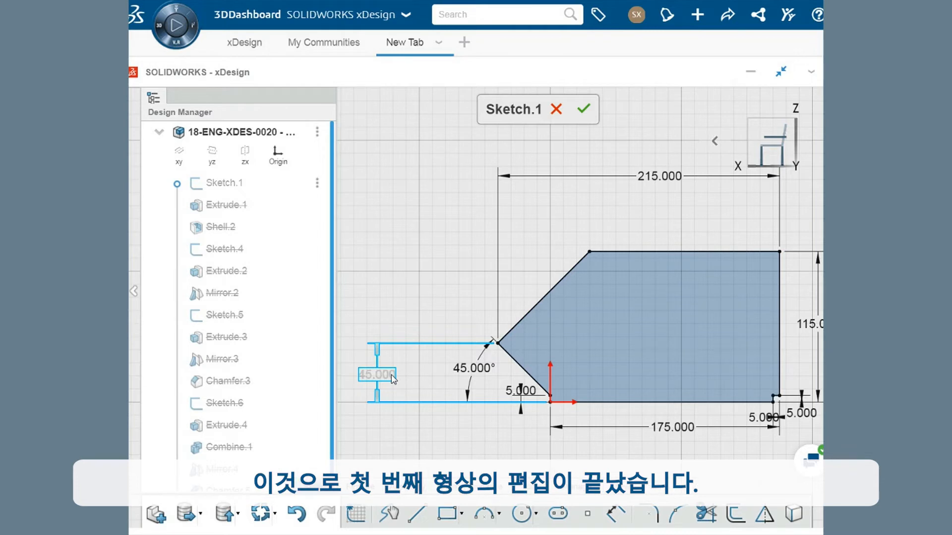
left_click(583, 109)
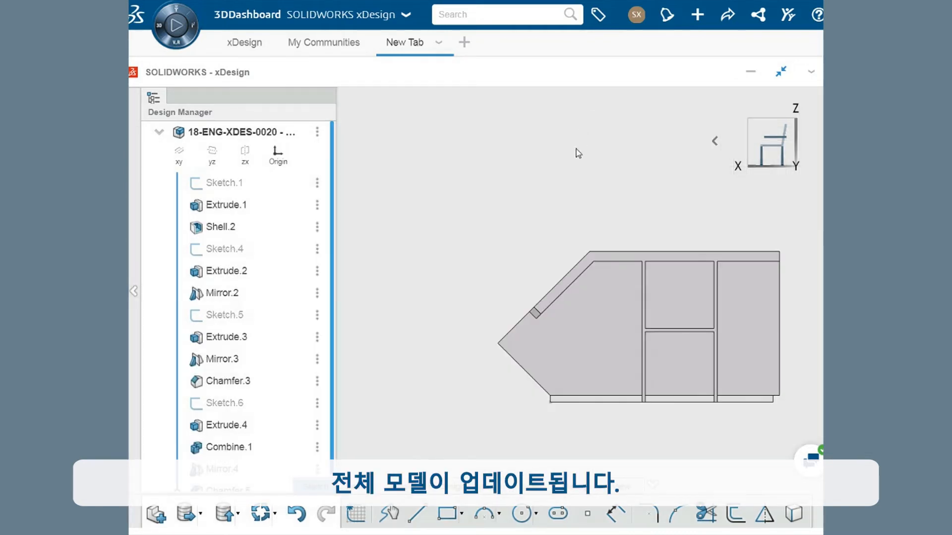
Step: Open Sketch.4 for editing, viewed normal to its plane, at the lower end of the sloped rim strip
scroll(567, 196, "down", 2)
middle_click_drag(567, 215, 585, 237)
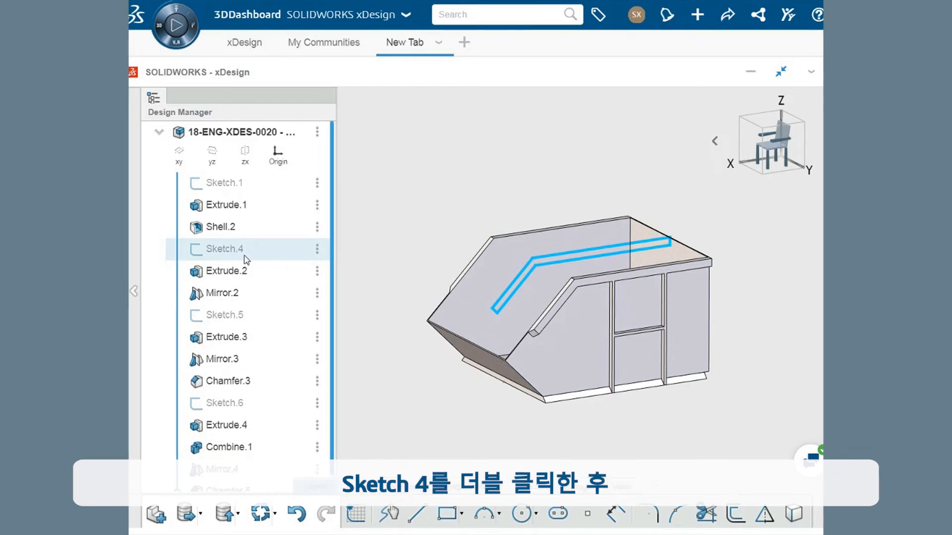
double_click(224, 249)
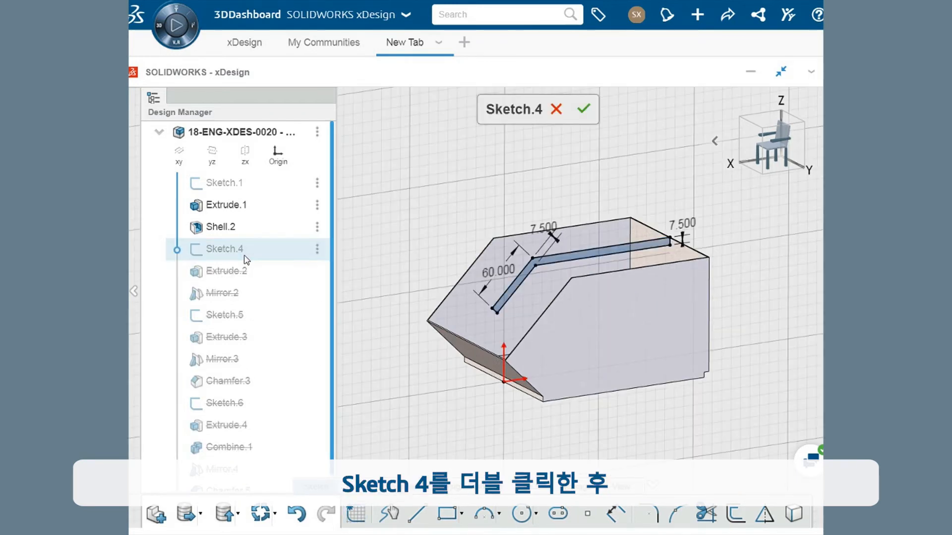
key("n")
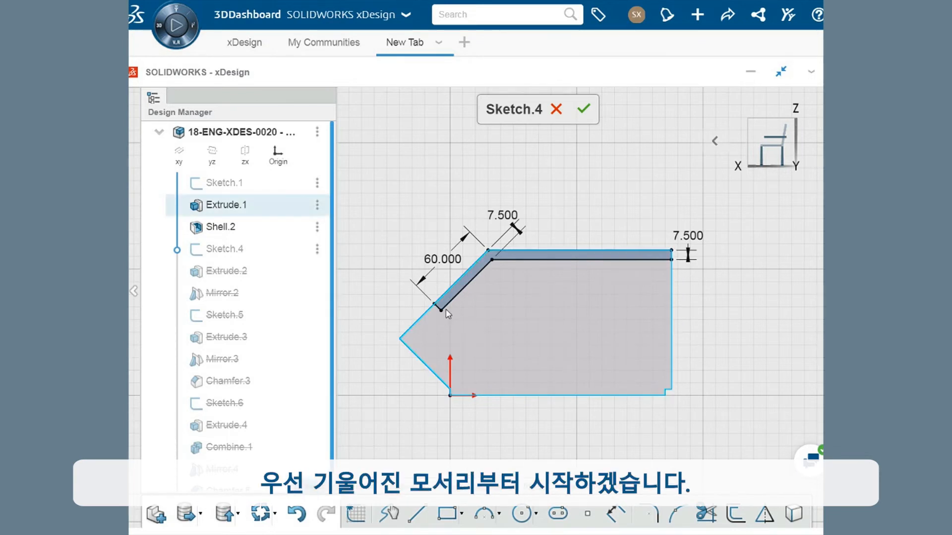
scroll(441, 310, "up", 2)
scroll(438, 311, "up", 3)
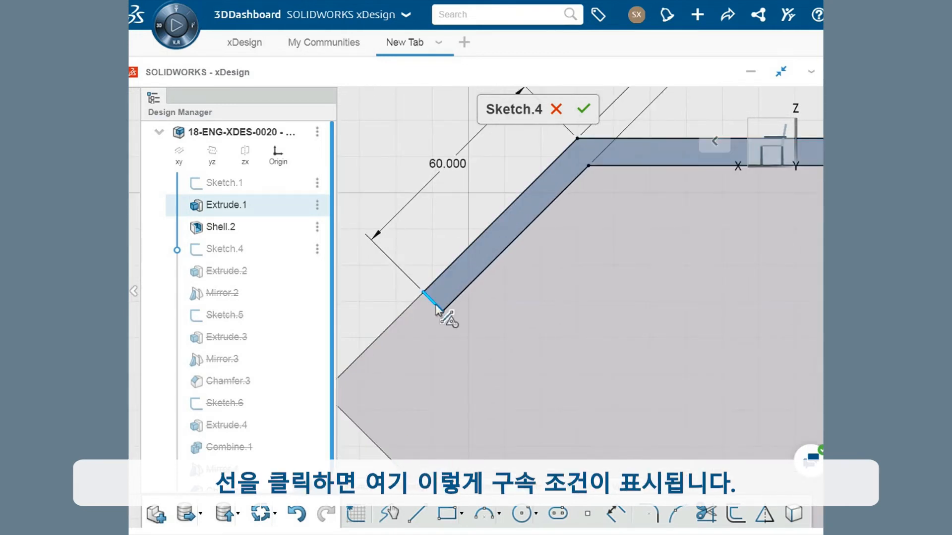
Step: Edit the orthogonal constraint on the sloped strip's short end line, replacing Reference 2 with the body's long vertical edge
left_click(437, 309)
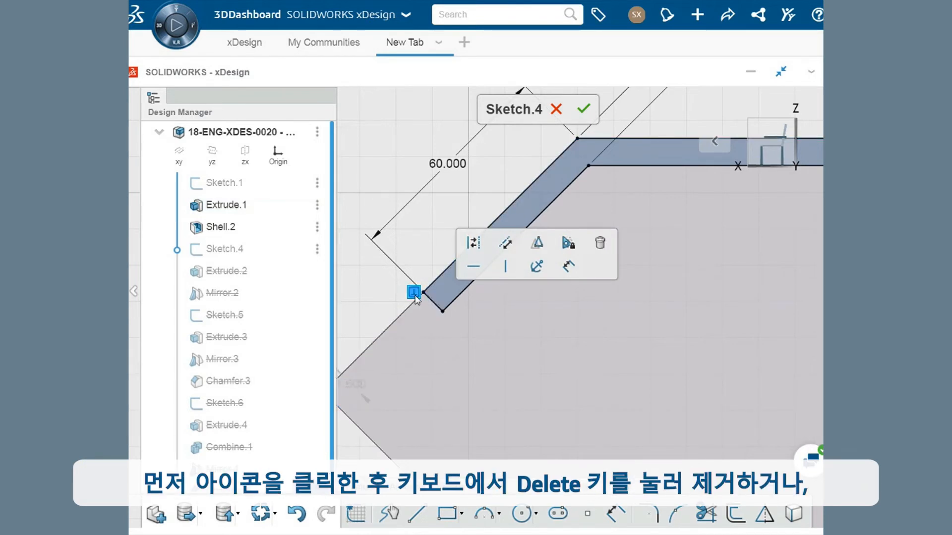
left_click(414, 293)
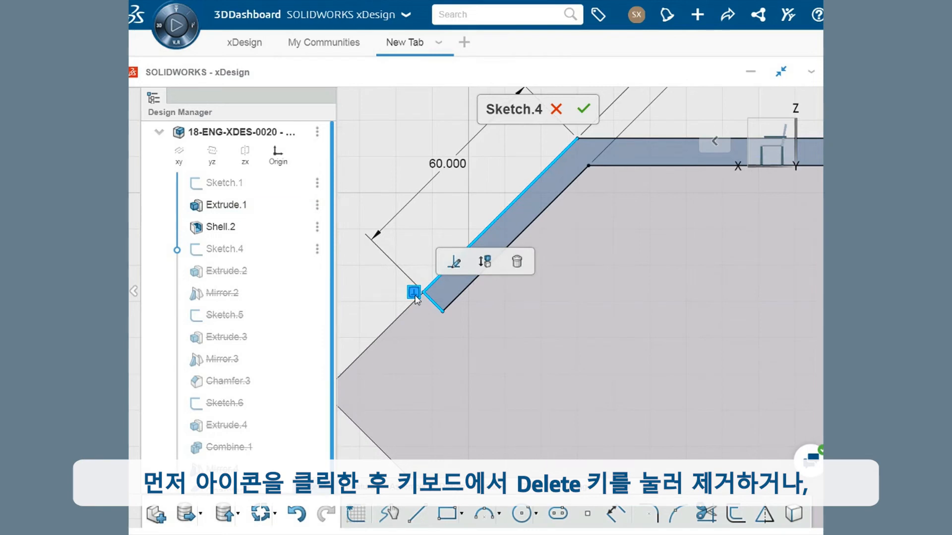
left_click(454, 268)
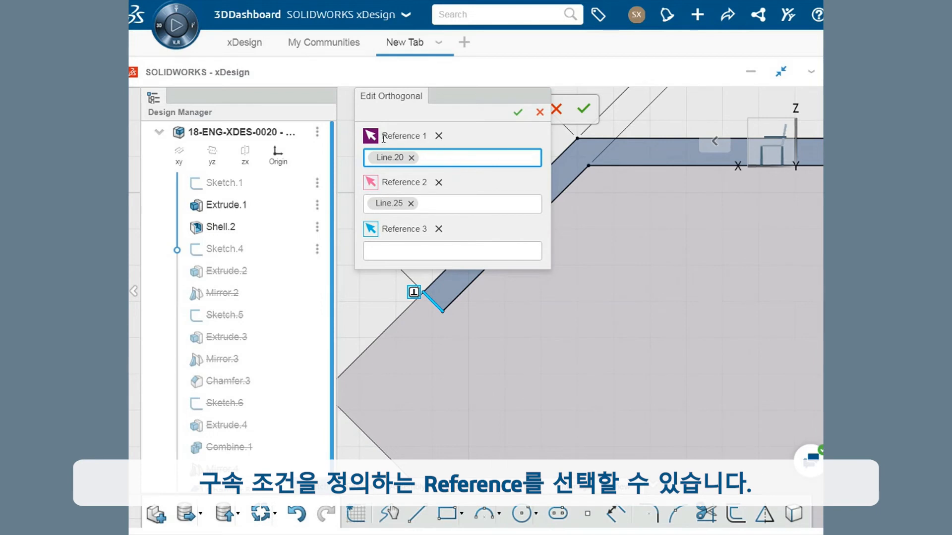
left_click(410, 204)
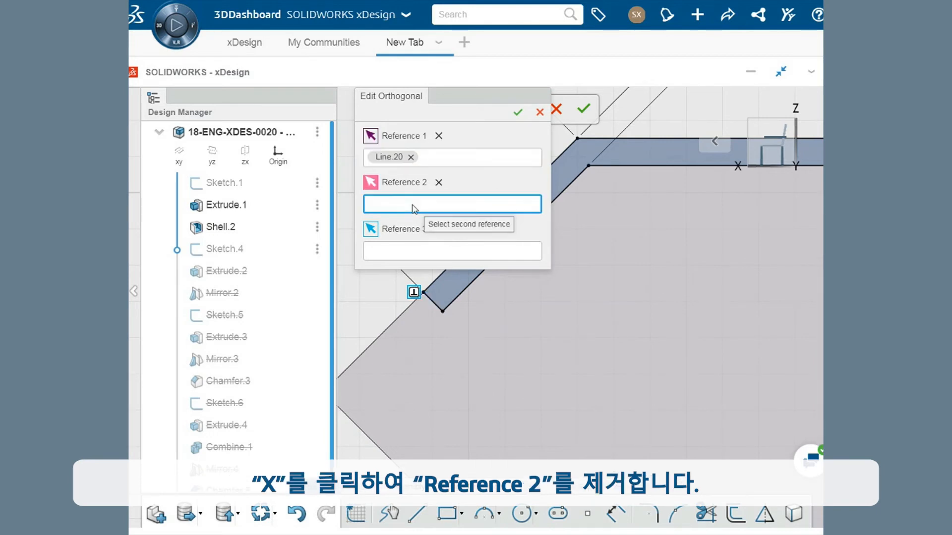
scroll(600, 274, "down", 5)
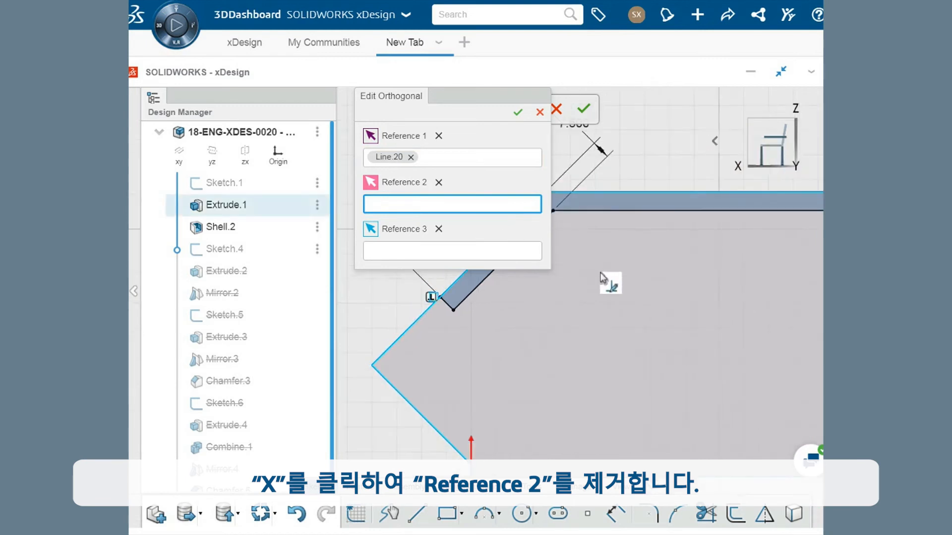
middle_click_drag(627, 279, 607, 281)
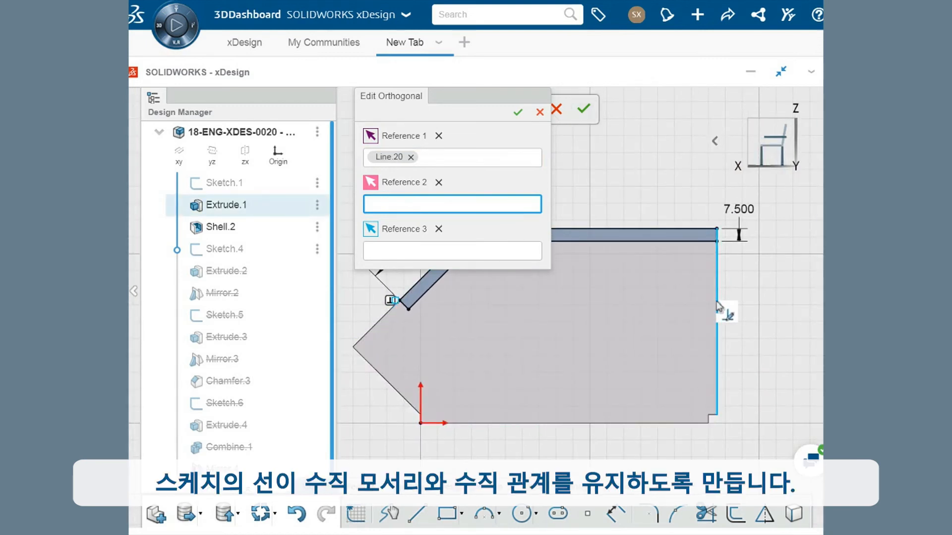
left_click(719, 306)
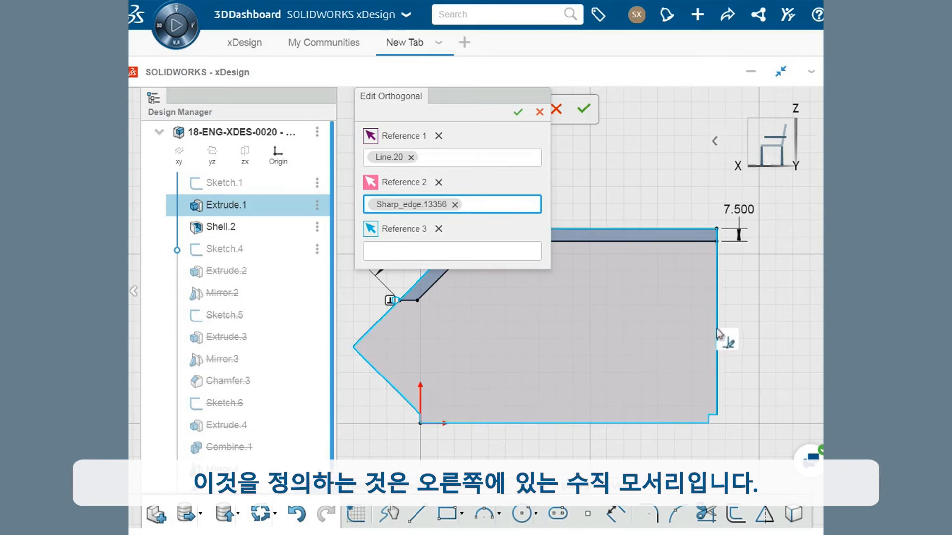
left_click(518, 112)
scroll(411, 302, "up", 4)
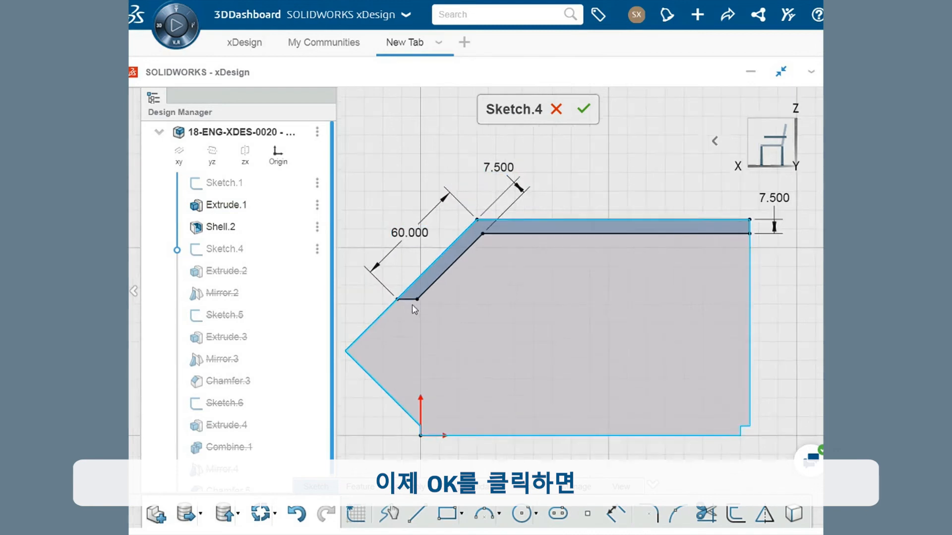
left_click(411, 299)
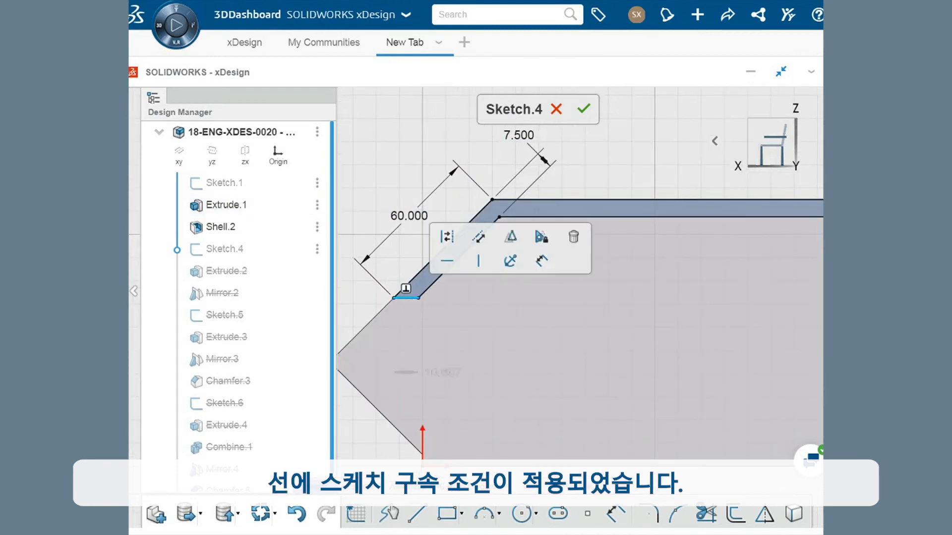
left_click(359, 292)
Step: Delete the coincident constraint at the lower corner of the horizontal rim strip's vertical end line
middle_click_drag(633, 299, 489, 306)
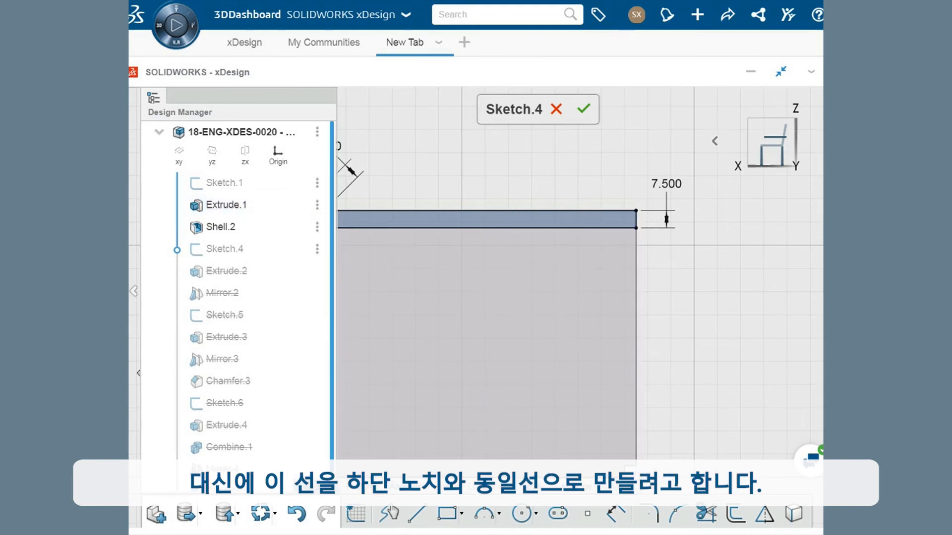
middle_click_drag(636, 481, 640, 446, "ctrl")
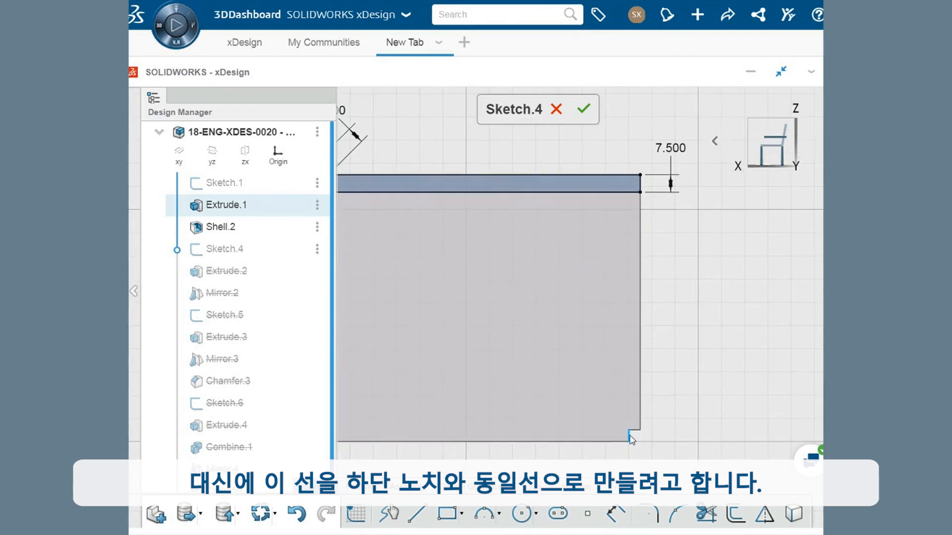
left_click(640, 192)
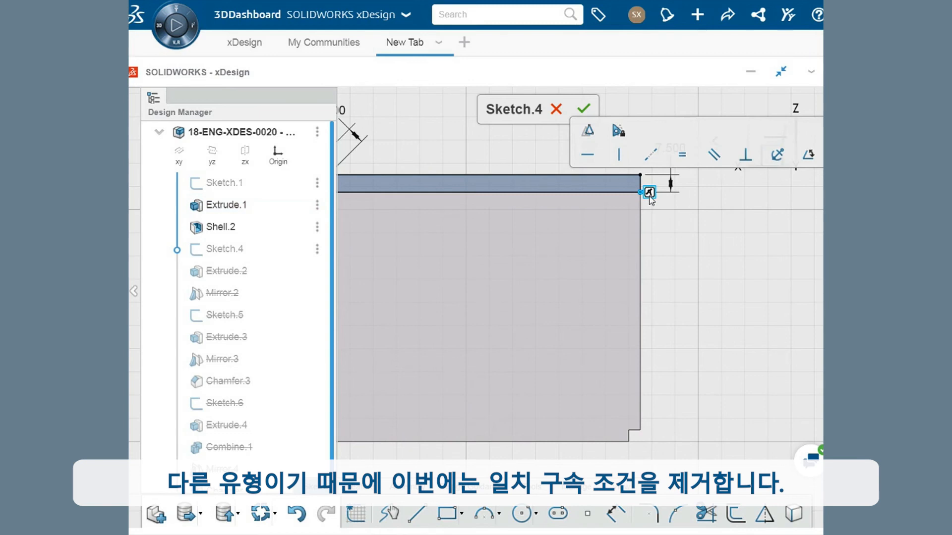
left_click(649, 192)
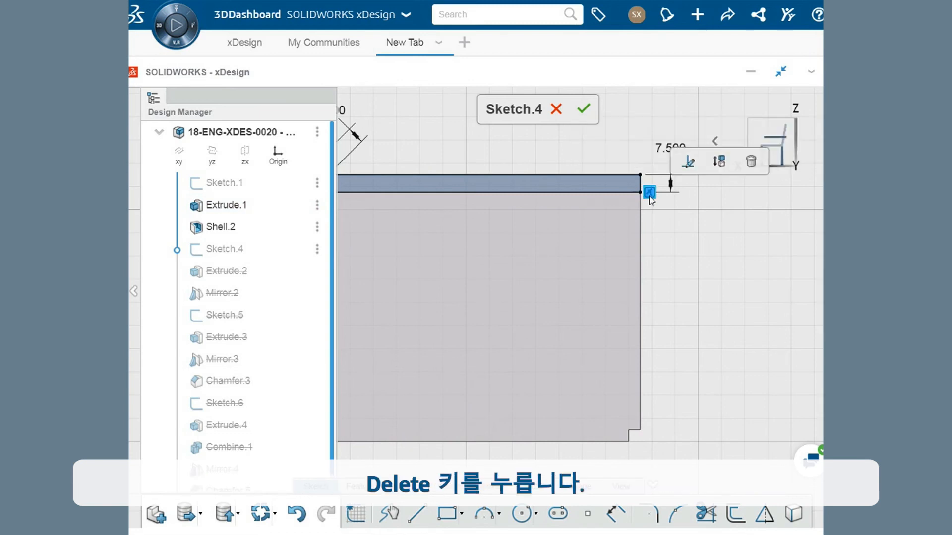
key("Delete")
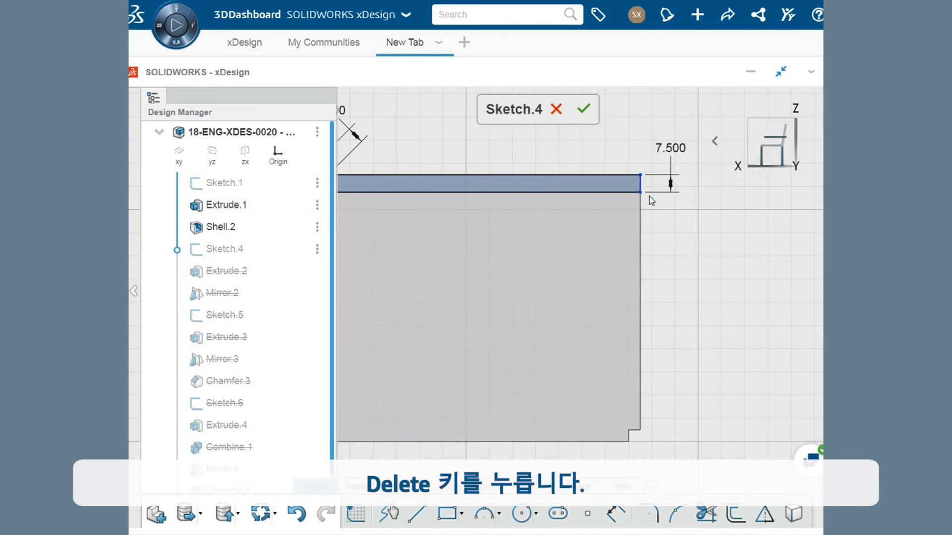
Step: Pull the strip's vertical end line inward, make it collinear with the bottom notch's vertical edge, and finish editing Sketch.4
left_click_drag(640, 186, 580, 187)
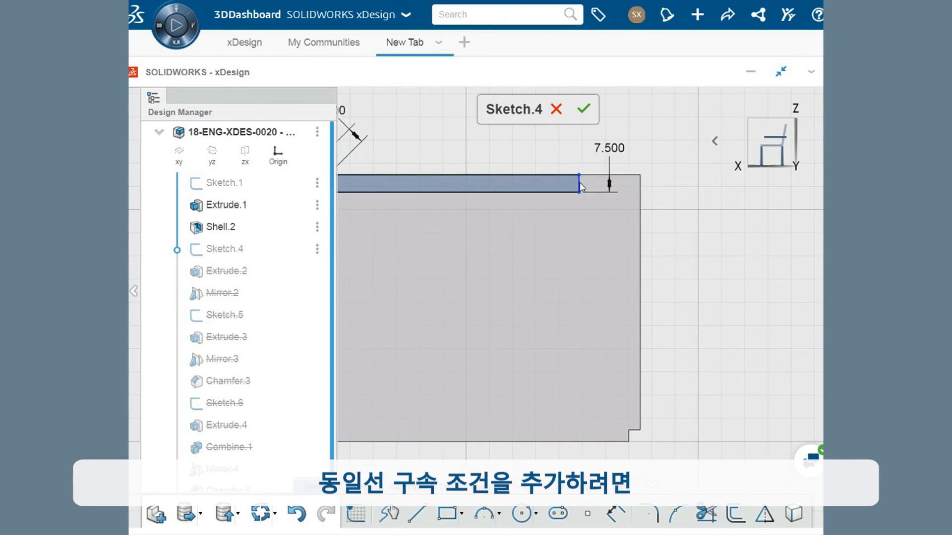
left_click(579, 186)
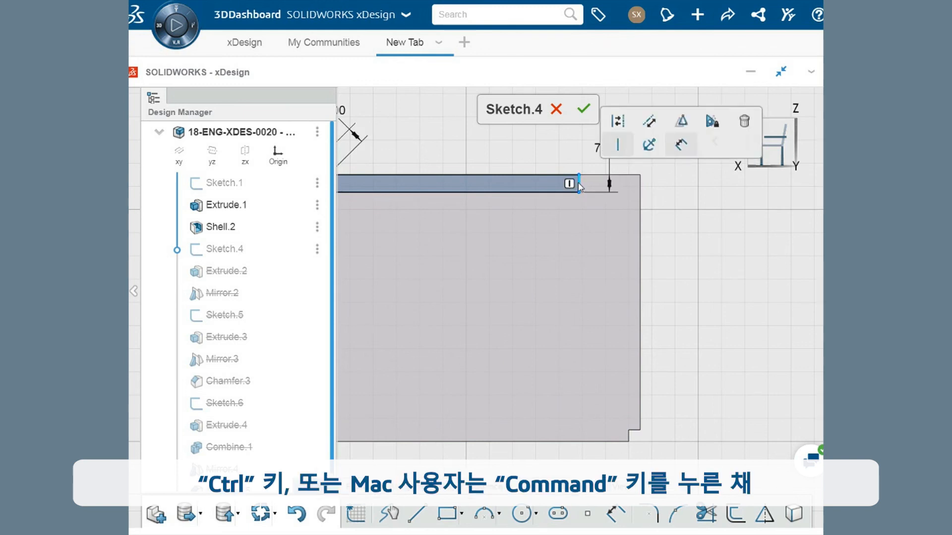
left_click(630, 436, "ctrl")
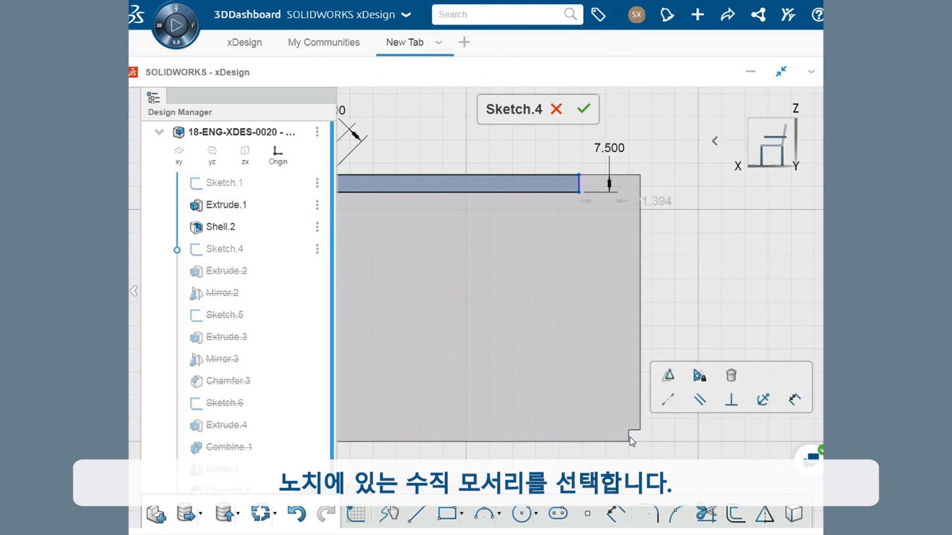
left_click(667, 399)
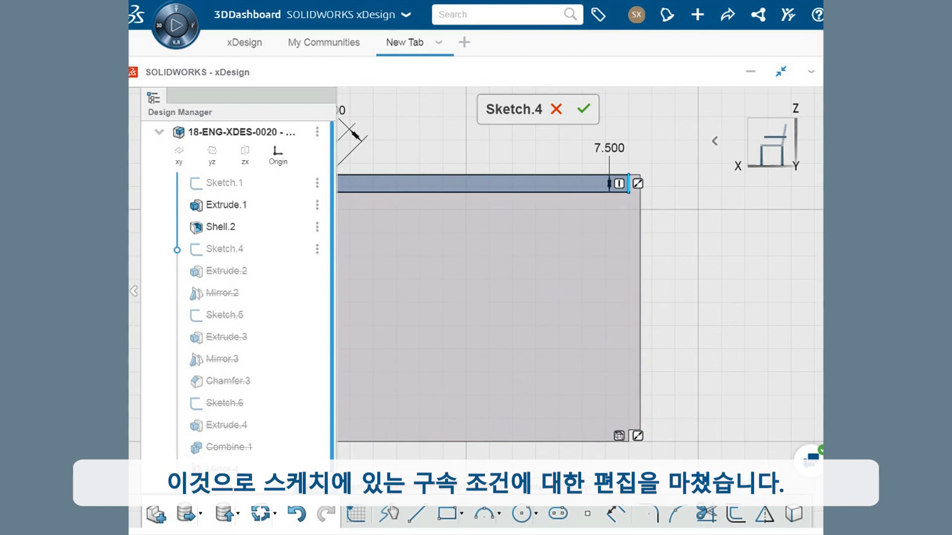
left_click(584, 110)
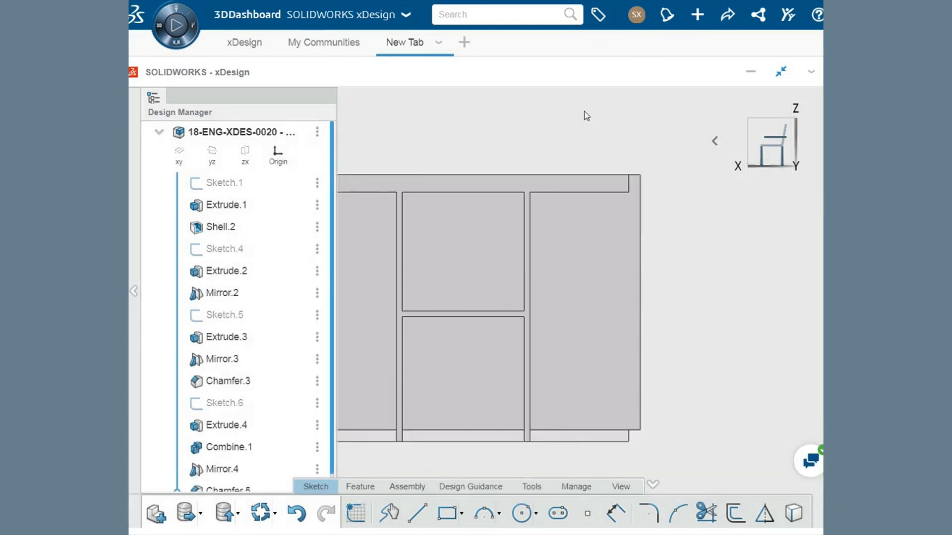
middle_click_drag(586, 115, 605, 197)
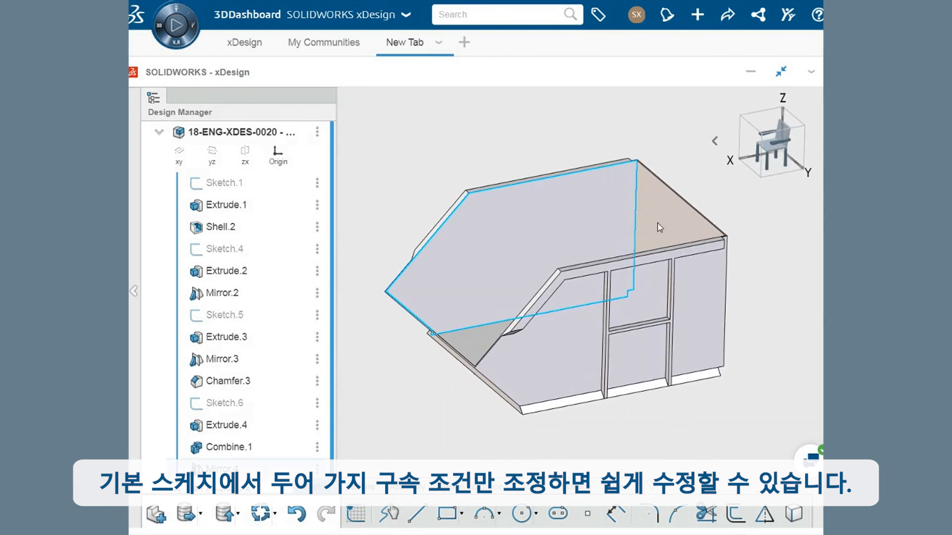